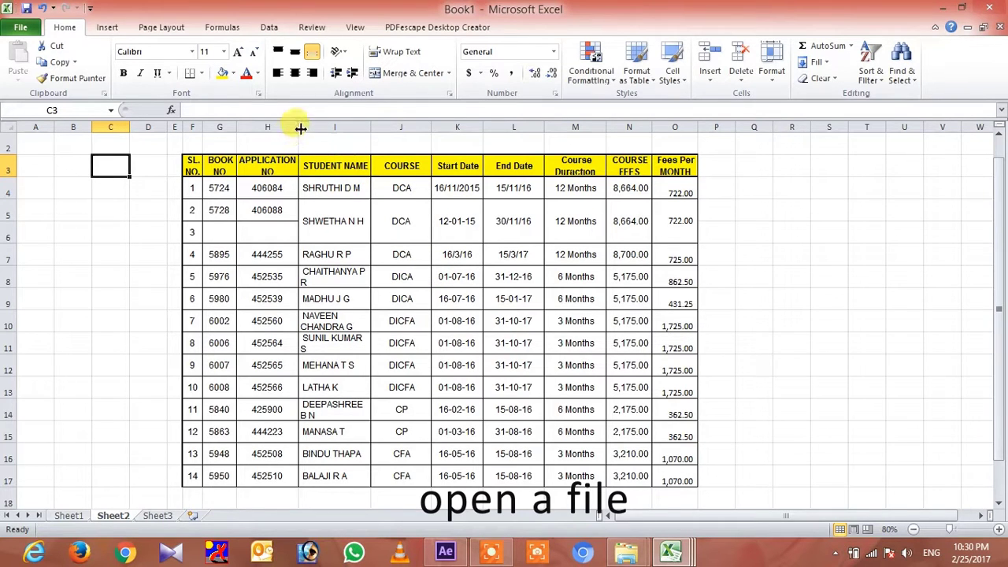
Step: Wrap the APPLICATION NO header in H3 and widen column H so it fits on one line
left_click_drag(298, 126, 288, 126)
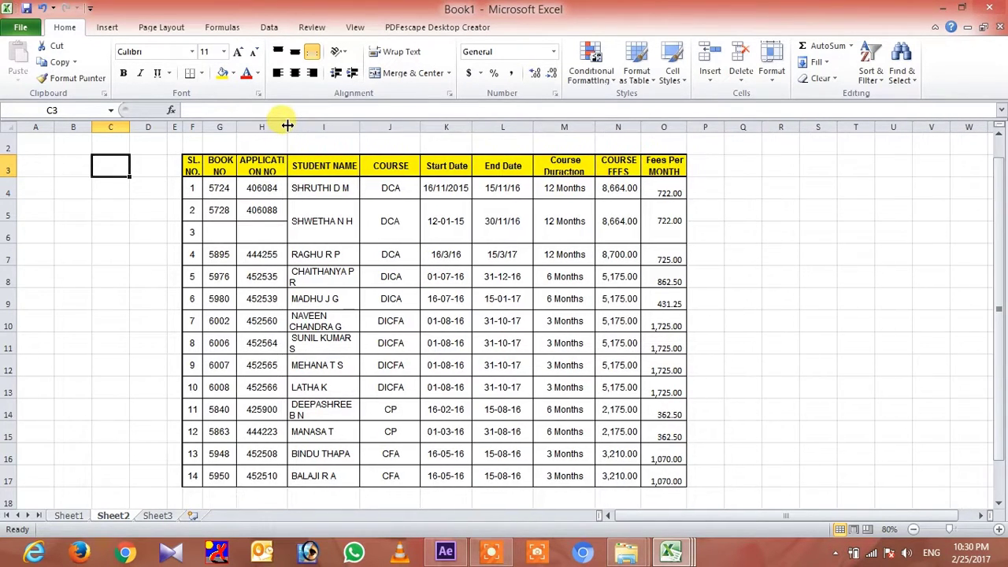
left_click(266, 171)
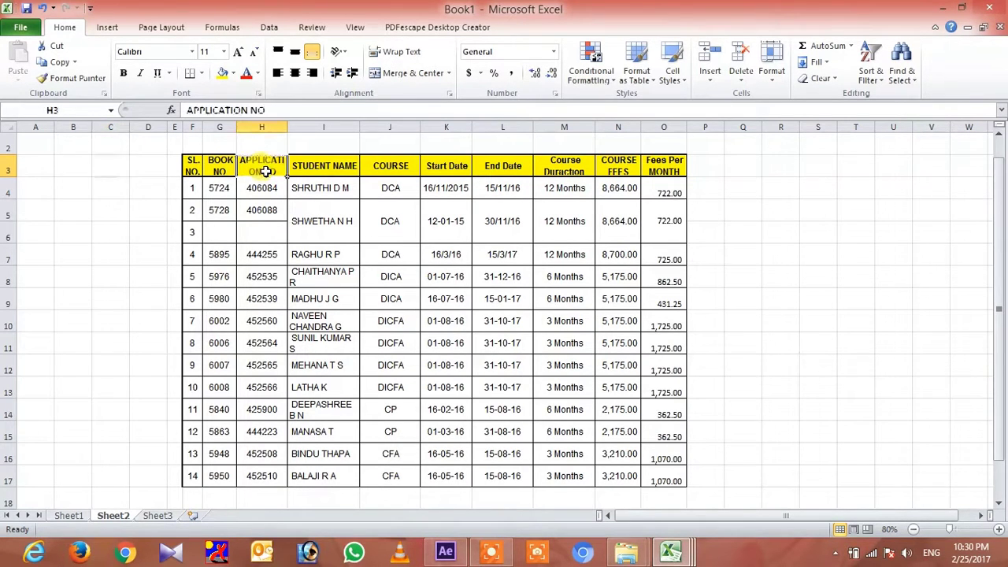
left_click(405, 55)
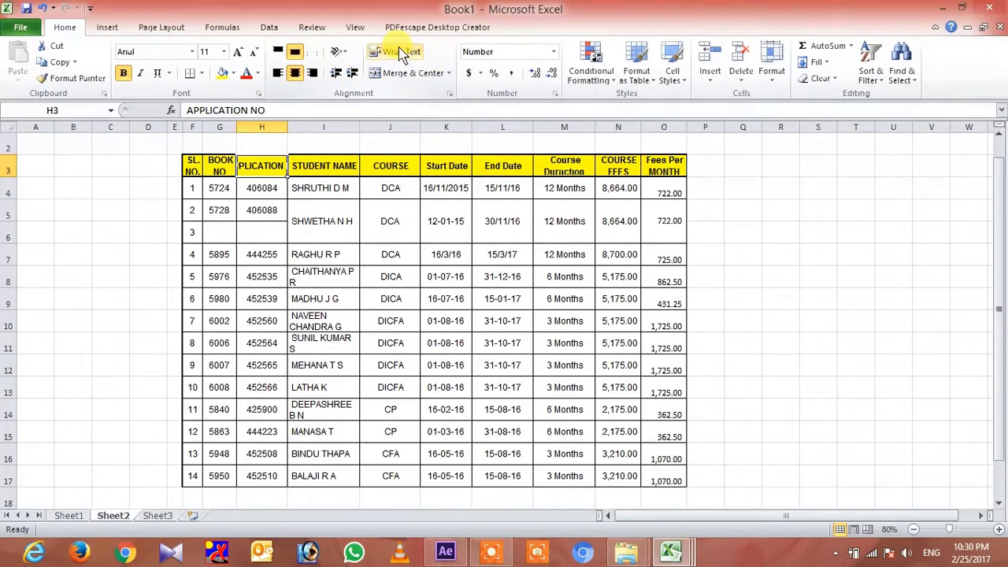
left_click(387, 53)
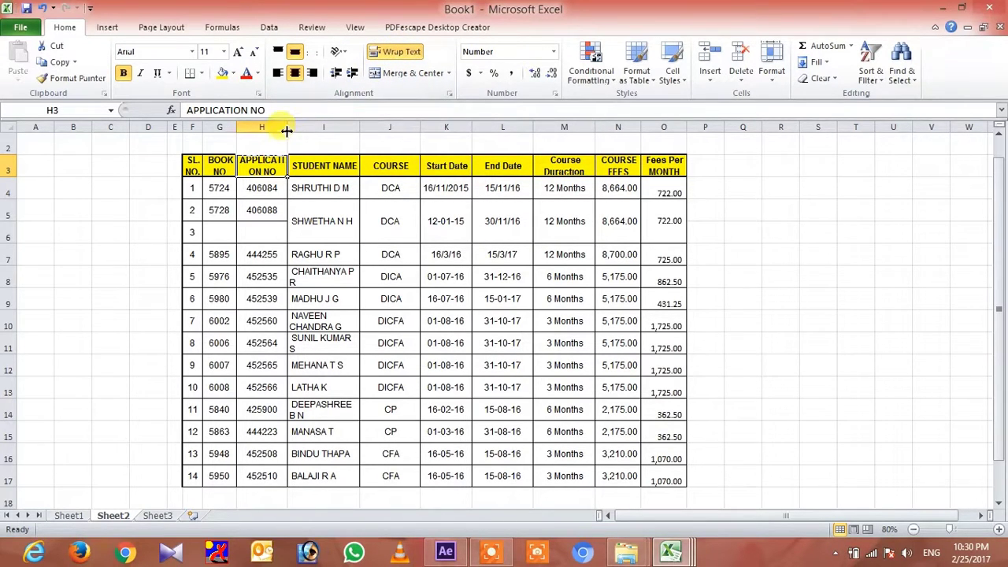
left_click_drag(285, 126, 303, 126)
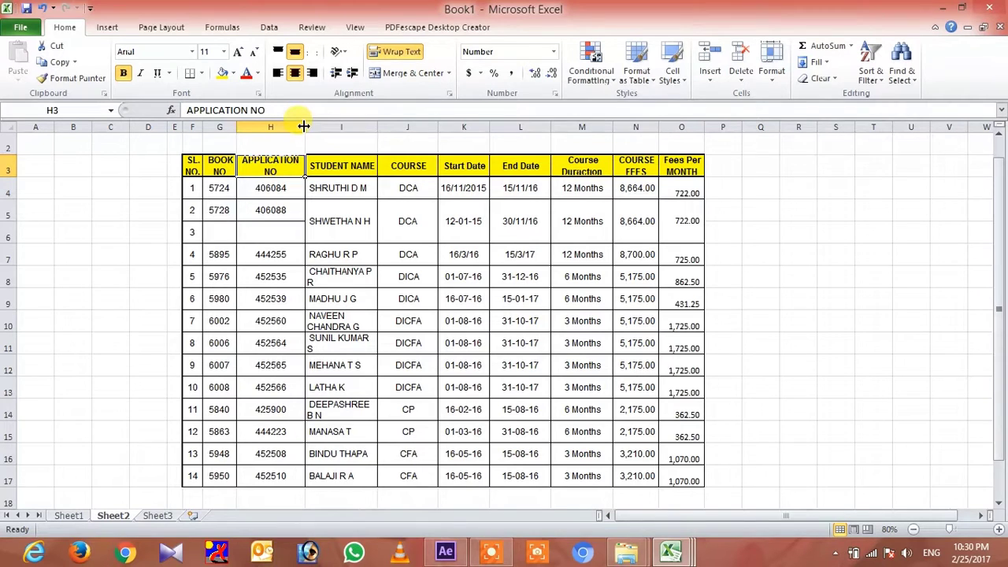
left_click_drag(303, 126, 329, 126)
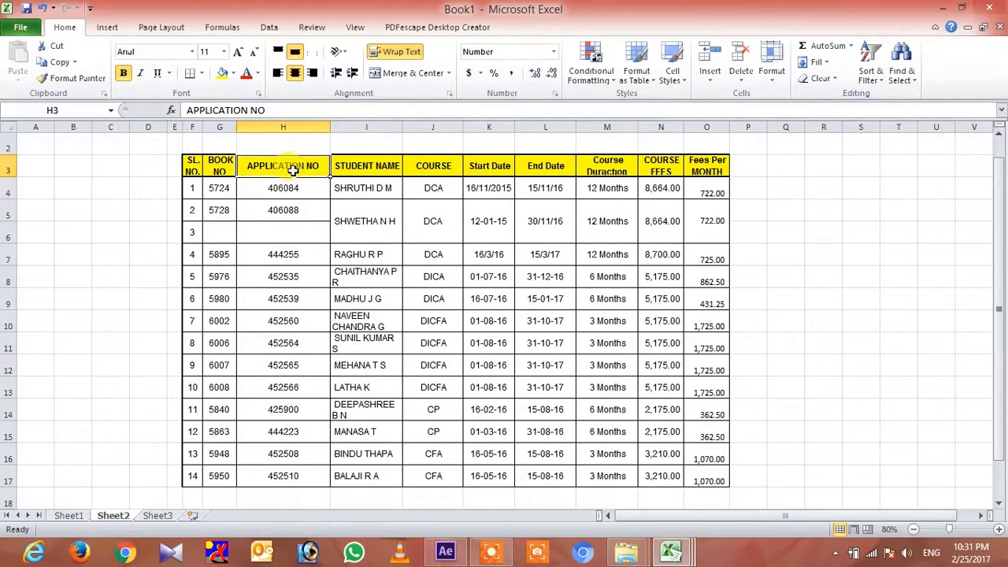
left_click(403, 54)
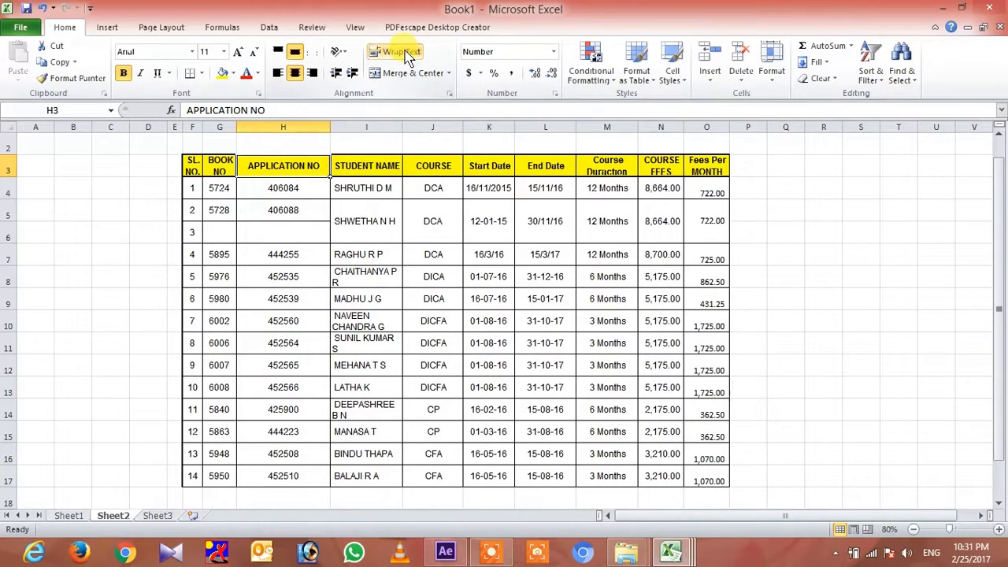
left_click(190, 169)
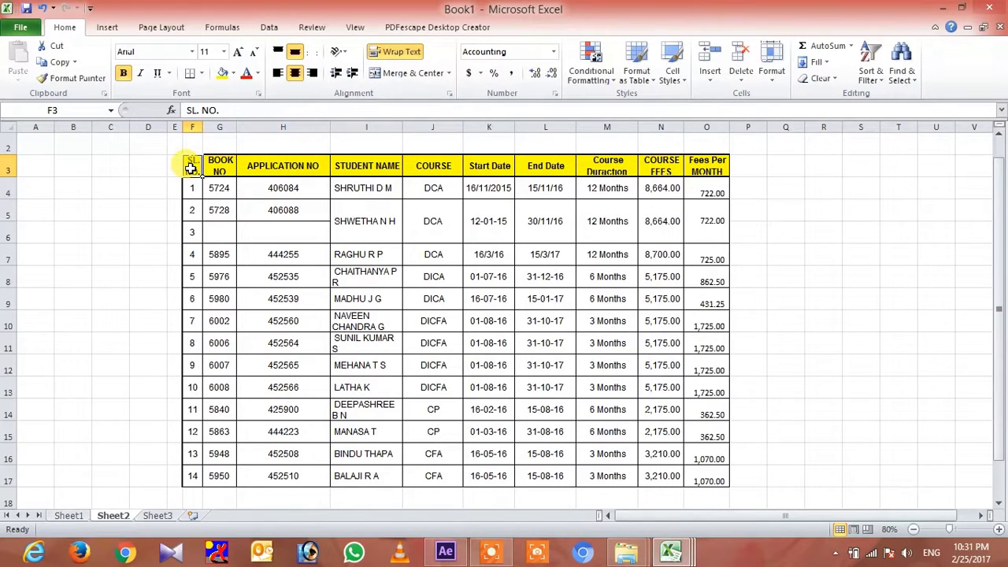
left_click(662, 166)
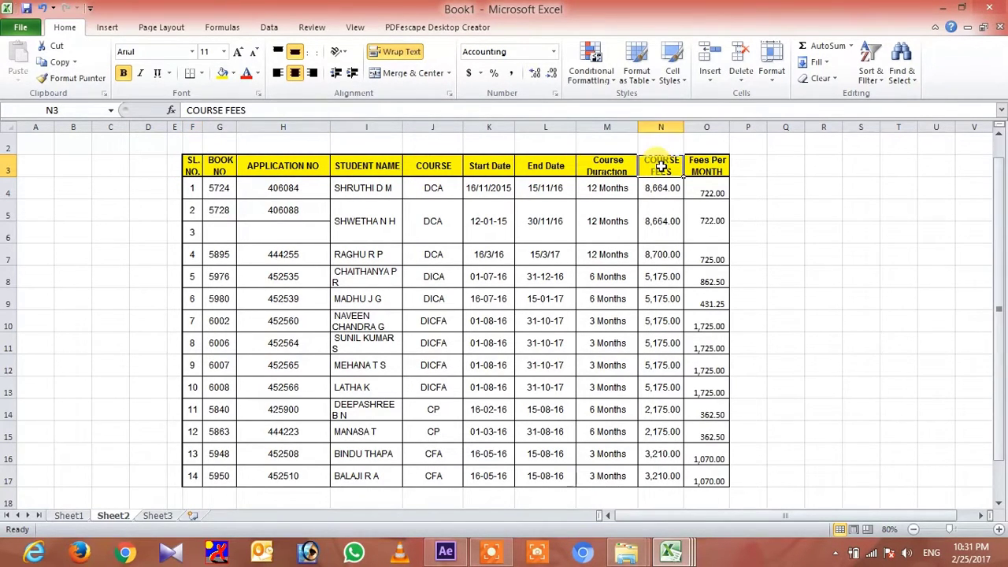
left_click(397, 54)
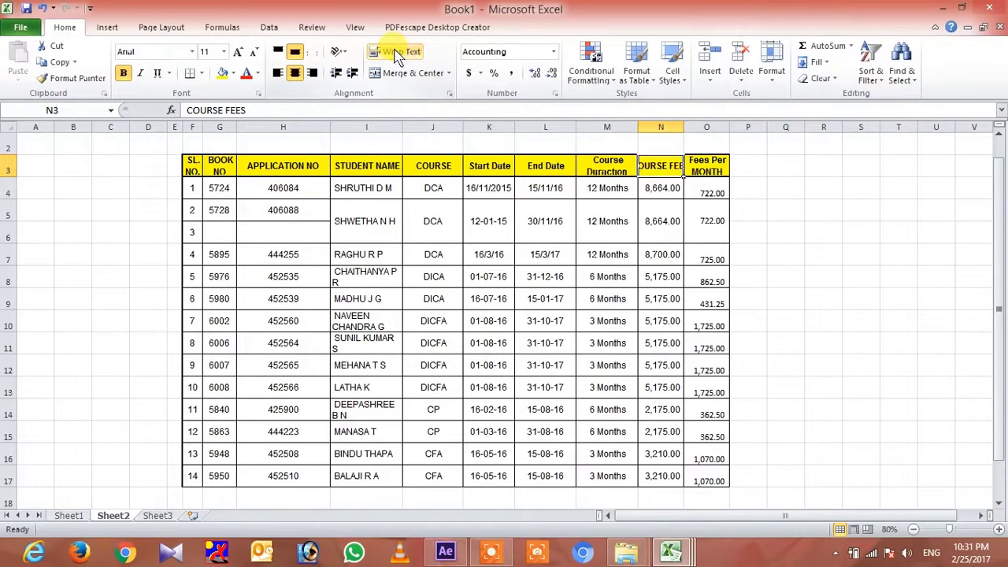
left_click(654, 221)
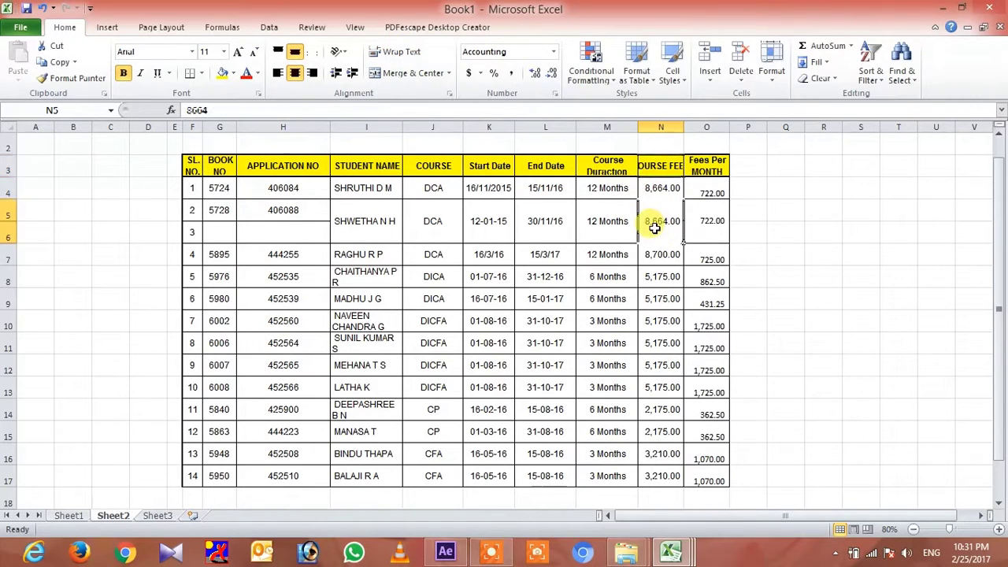
left_click(653, 165)
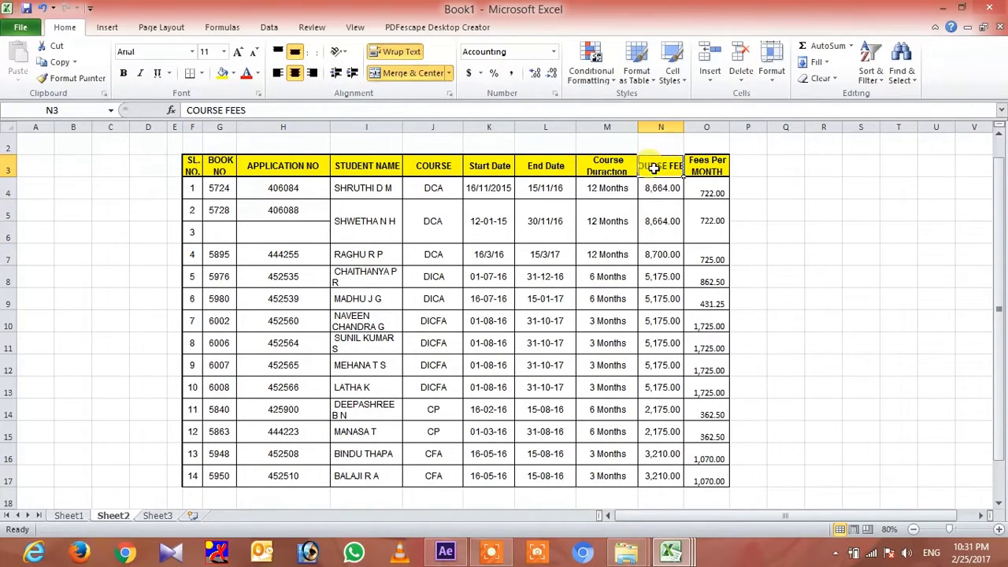
left_click(395, 55)
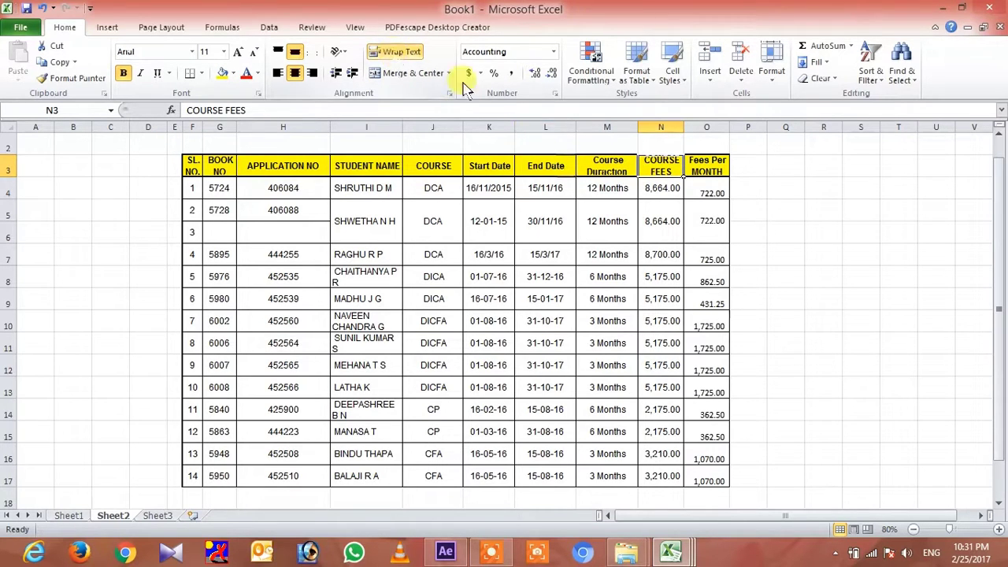
left_click(752, 168)
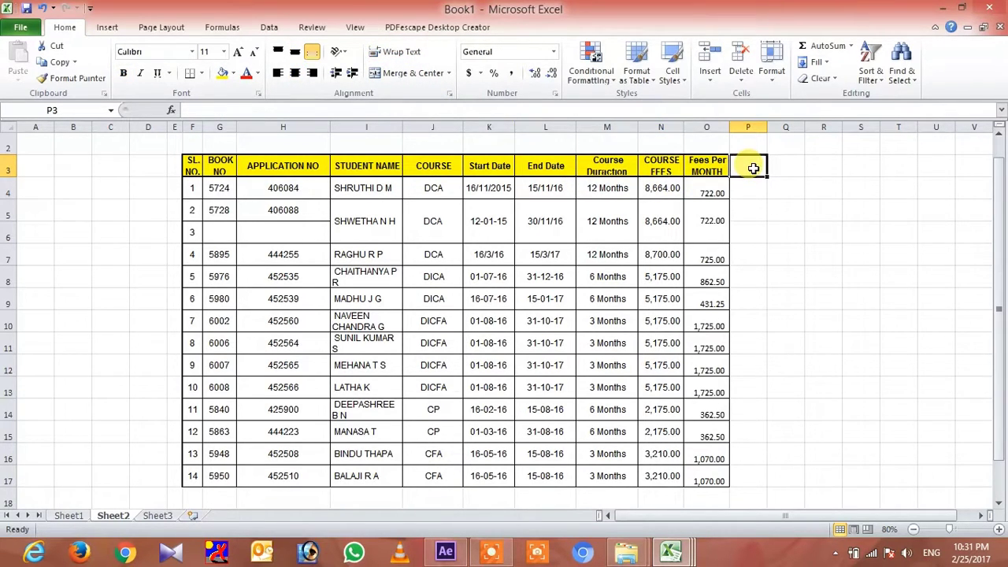
Step: Enter the heading 'daily report' in cell P3
type("daily report")
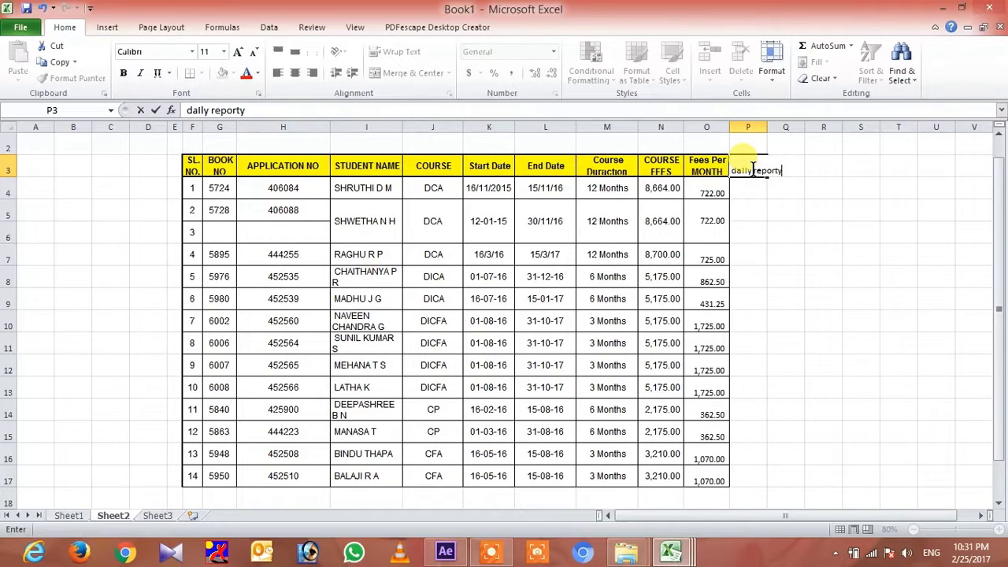
left_click(799, 214)
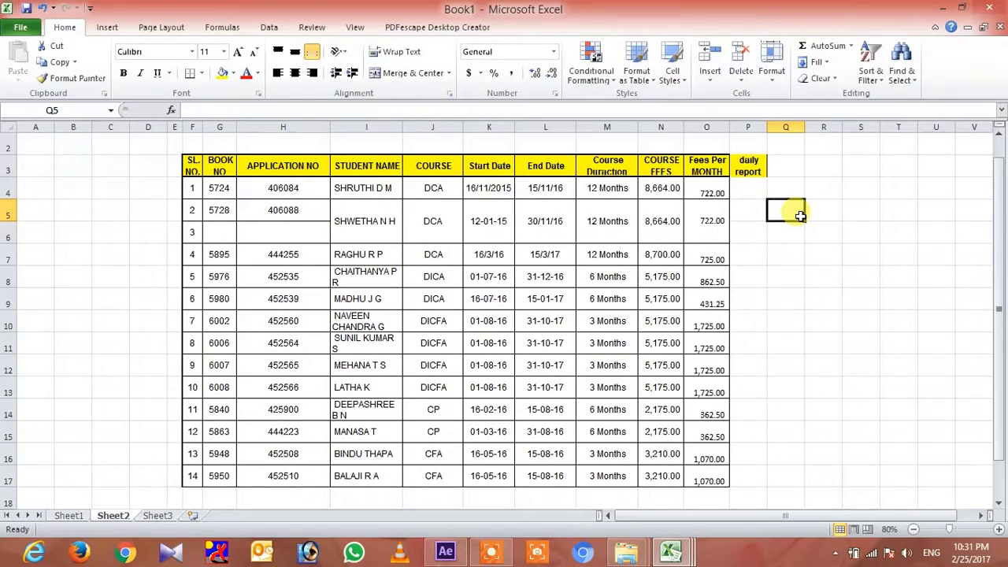
left_click(751, 168)
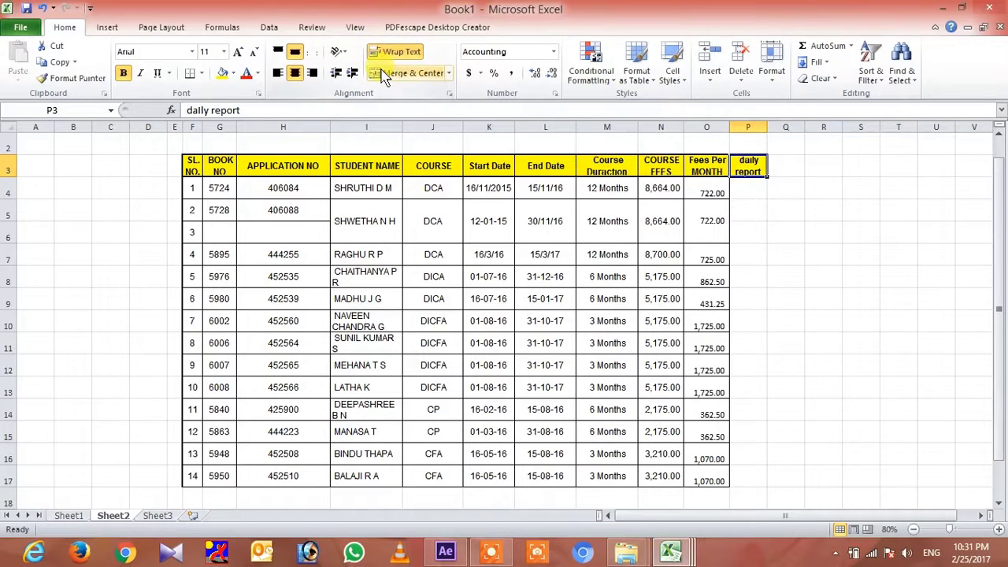
left_click(755, 216)
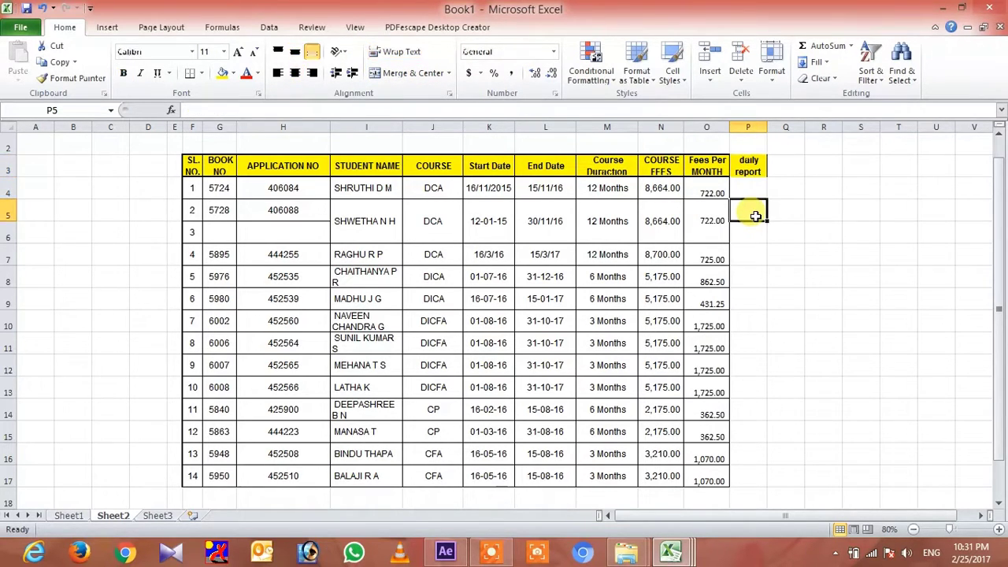
left_click(750, 163)
Step: Apply Wrap Text to P3 so 'daily report' wraps onto two lines
left_click(399, 52)
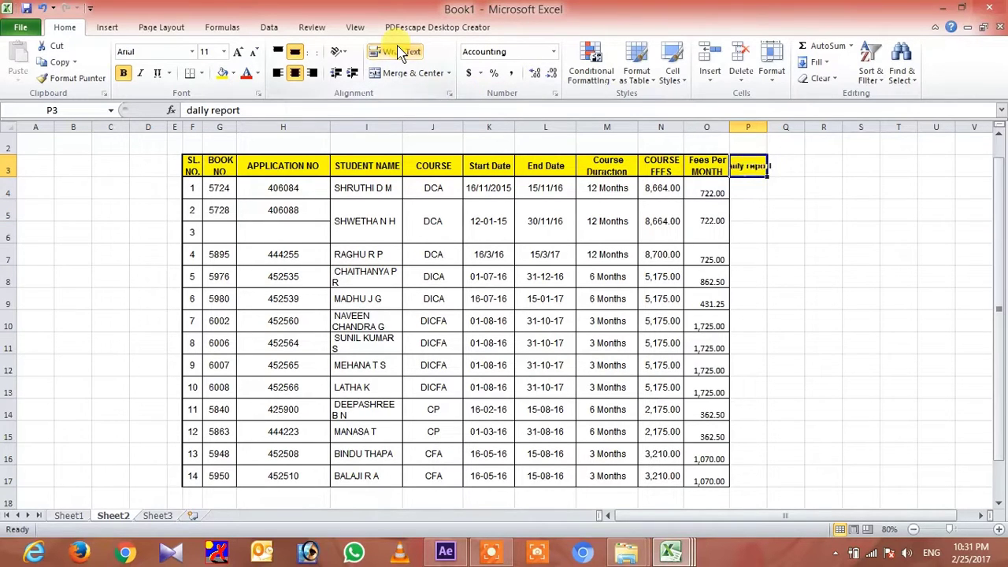
left_click(757, 254)
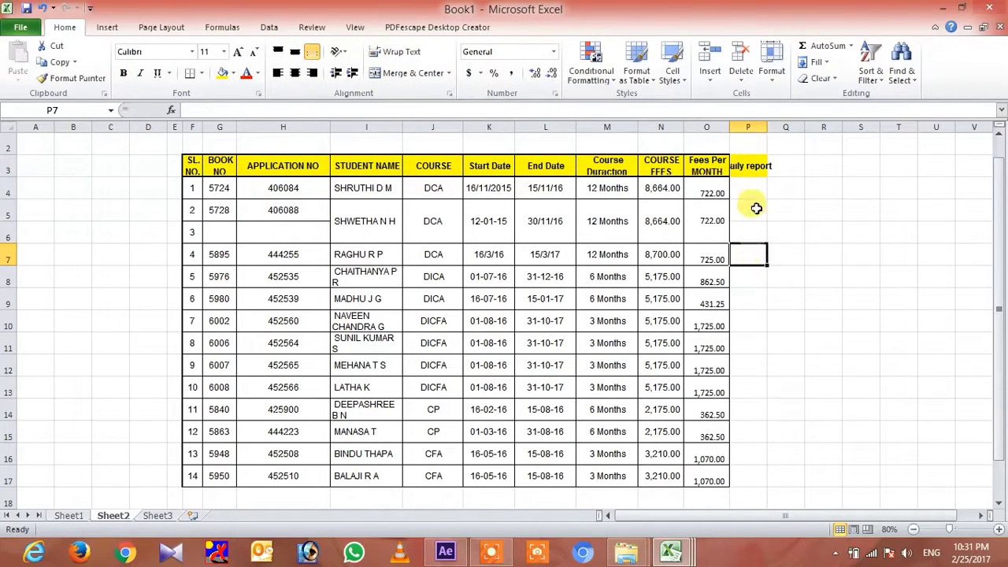
left_click(759, 166)
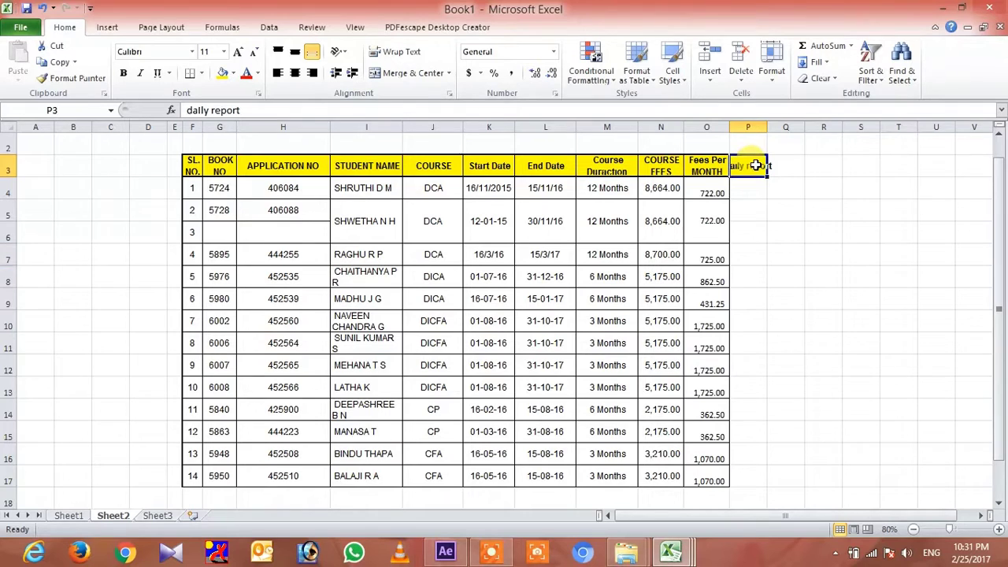
left_click(398, 57)
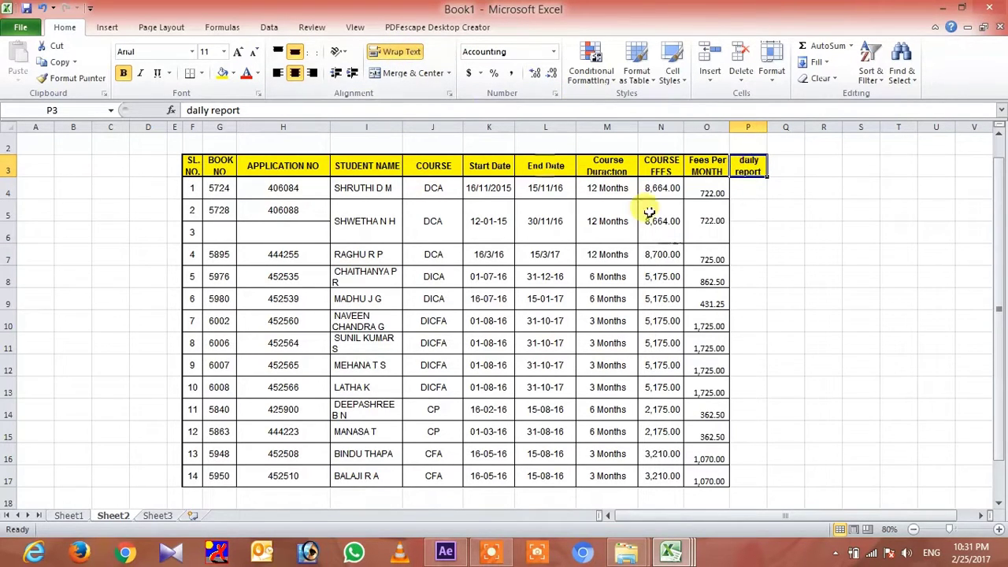
left_click(762, 244)
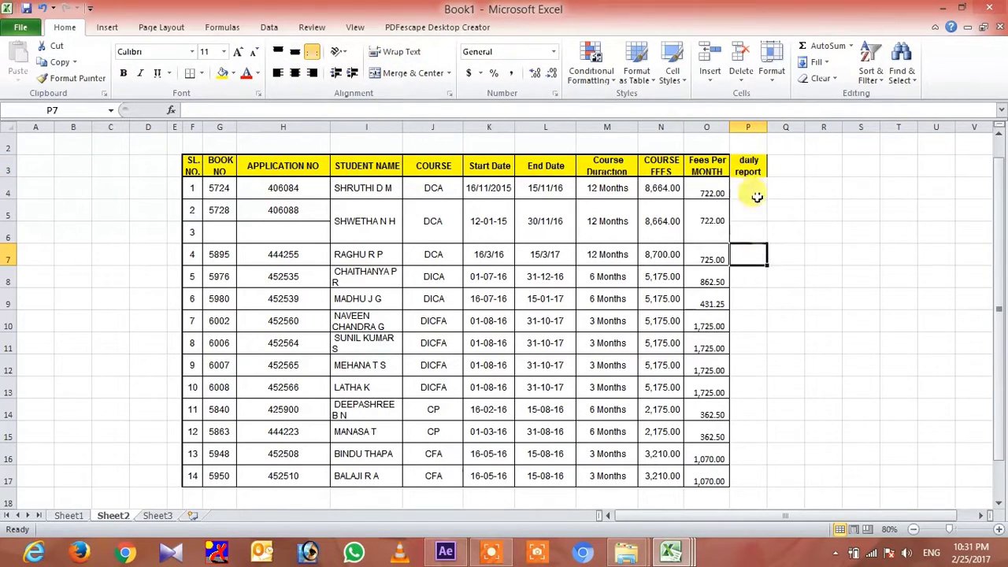
left_click(752, 171)
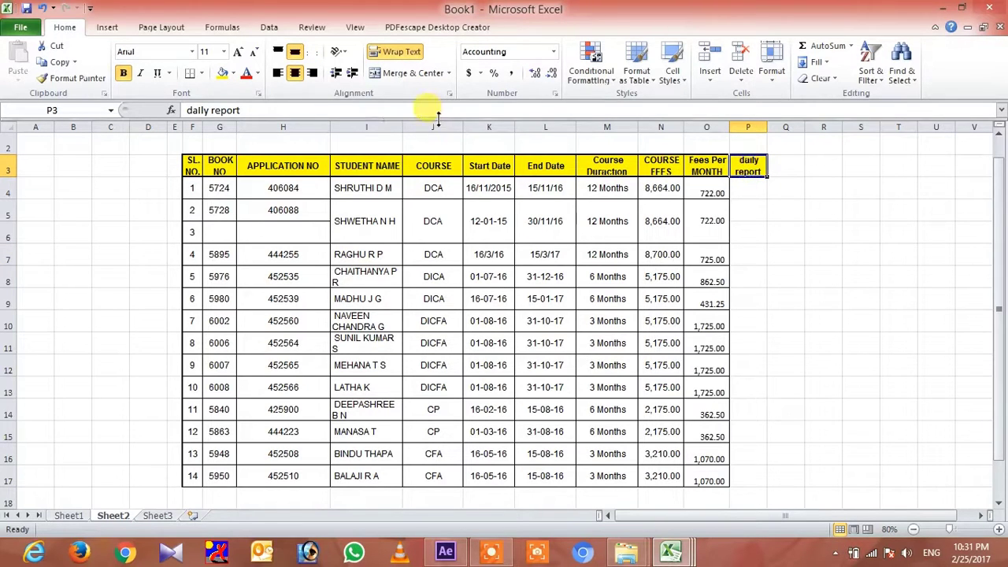
Step: Apply All Borders to the 'daily report' header cell P3
left_click(203, 73)
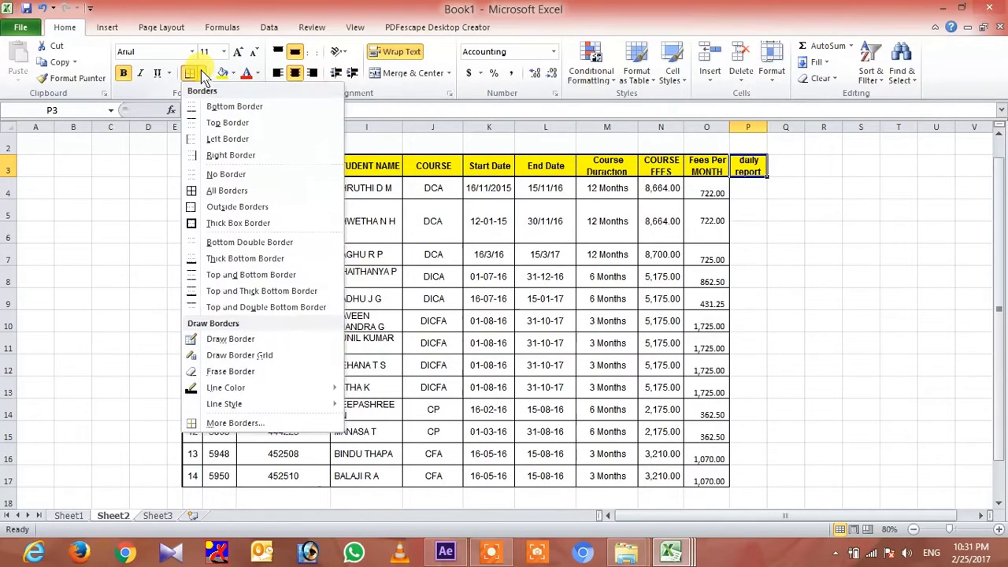
left_click(235, 190)
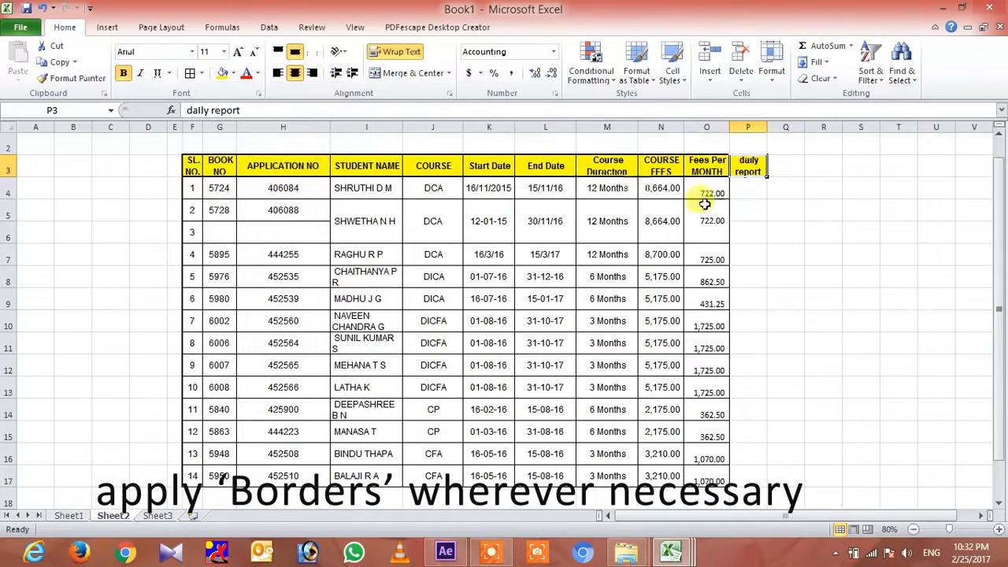
left_click(747, 212)
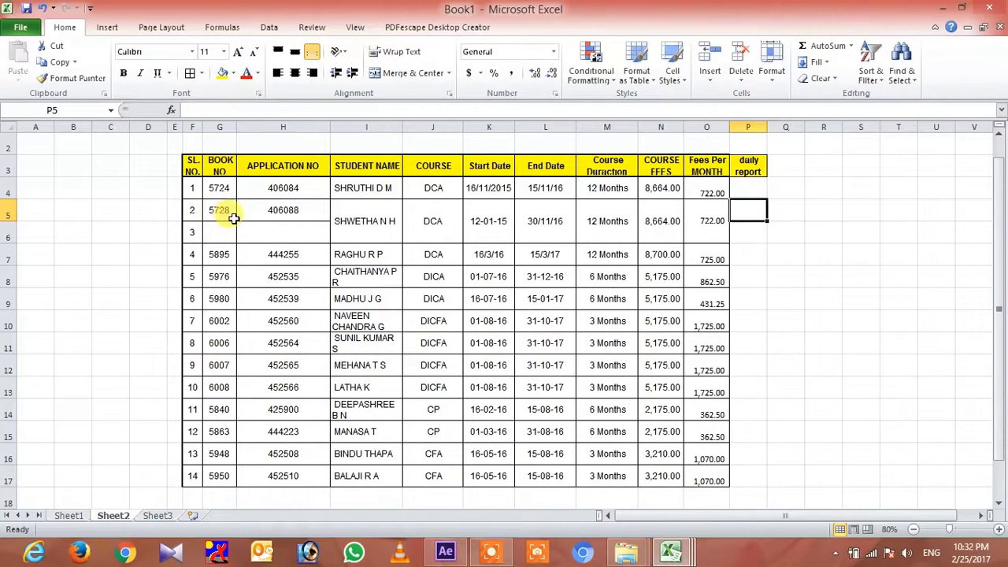
Step: Fill cell H5, holding 406088, with light olive green
left_click(291, 209)
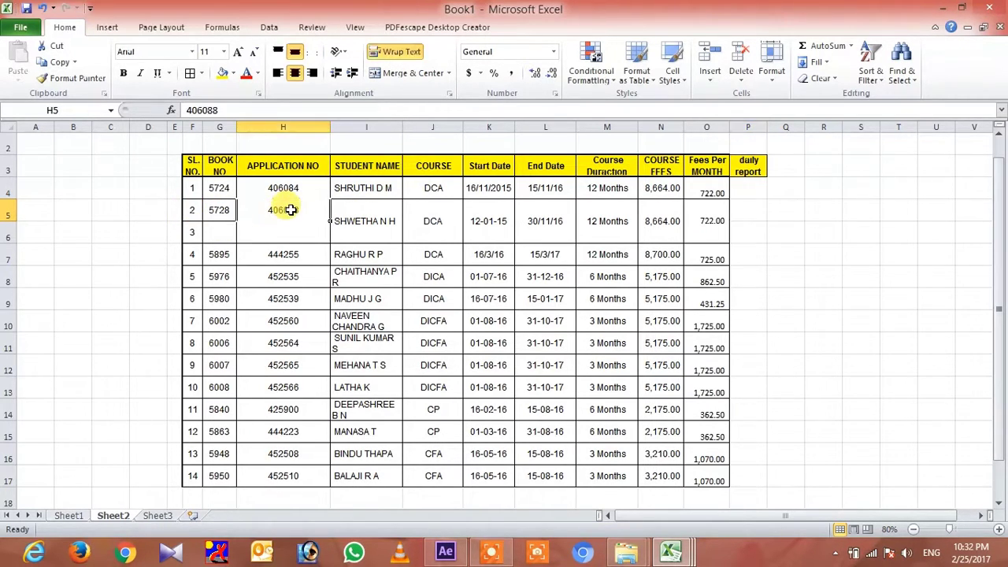
left_click(235, 74)
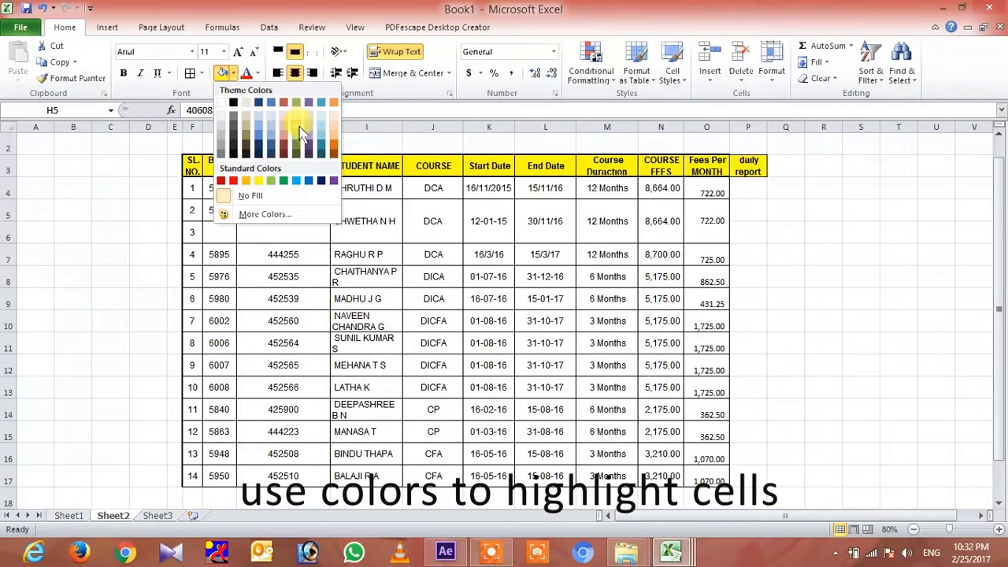
left_click(296, 134)
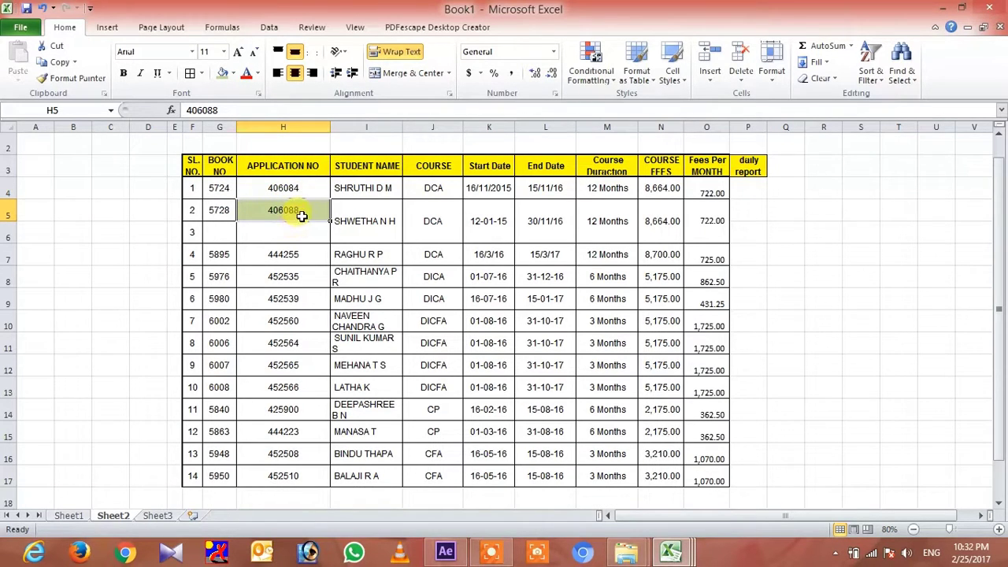
left_click(301, 254)
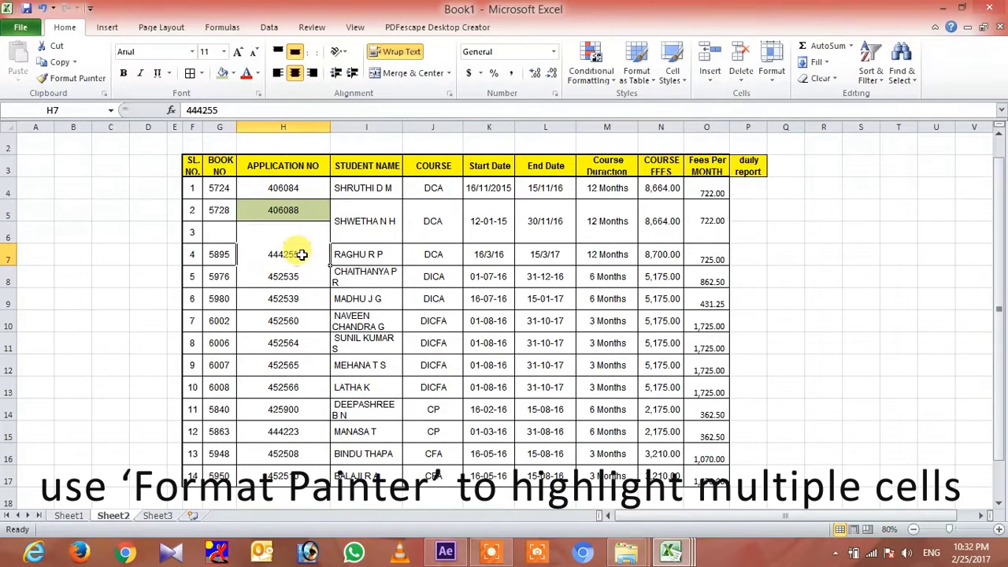
Step: Copy H5's green fill with Format Painter to 444255, 452539, 452566 and 452508
left_click(300, 210)
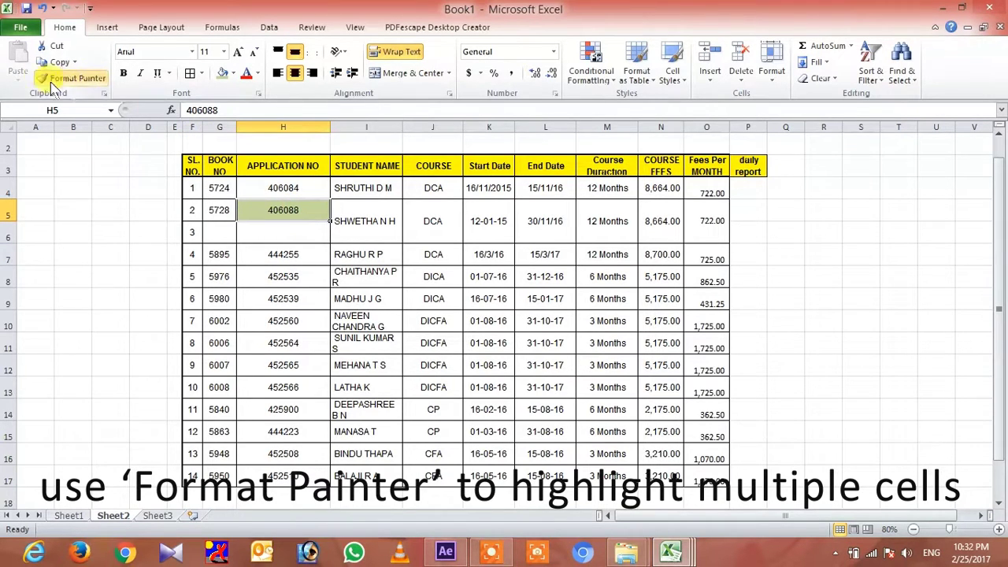
left_click(71, 82)
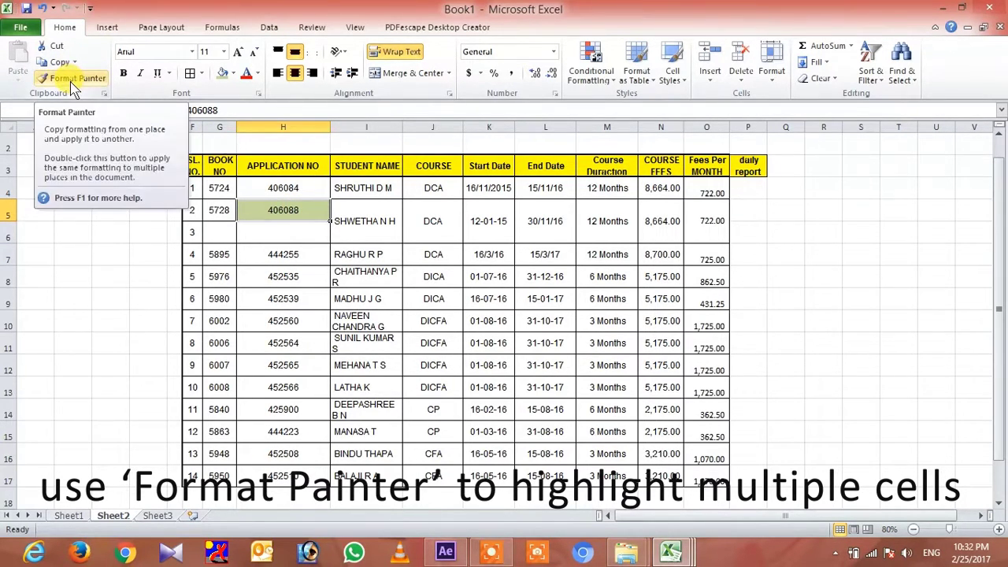
left_click(72, 82)
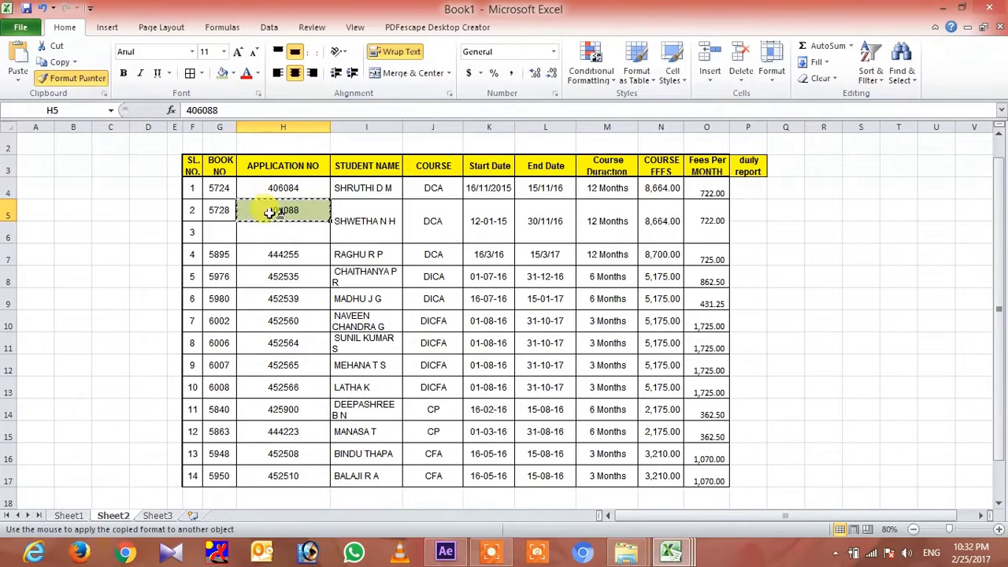
left_click(285, 254)
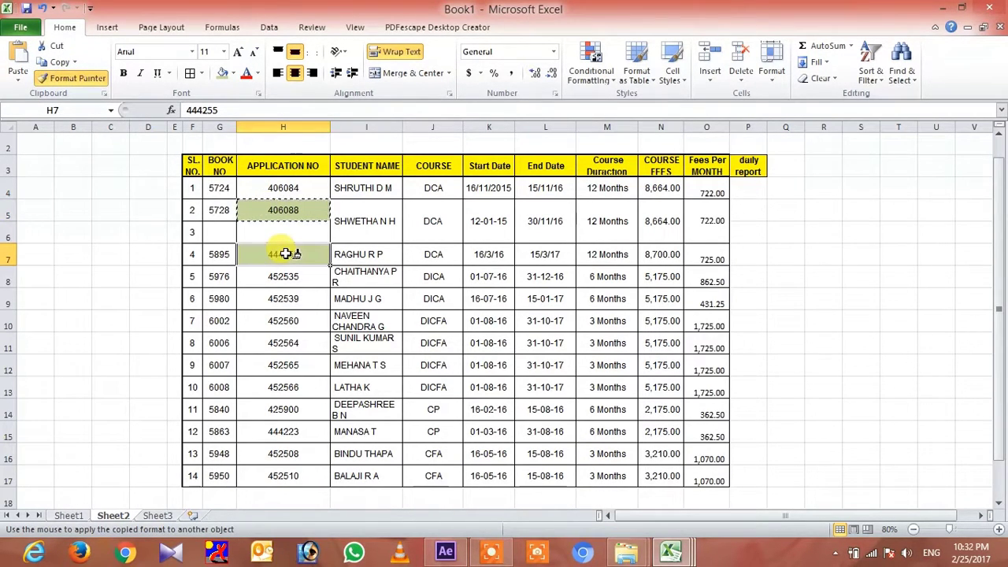
left_click(282, 299)
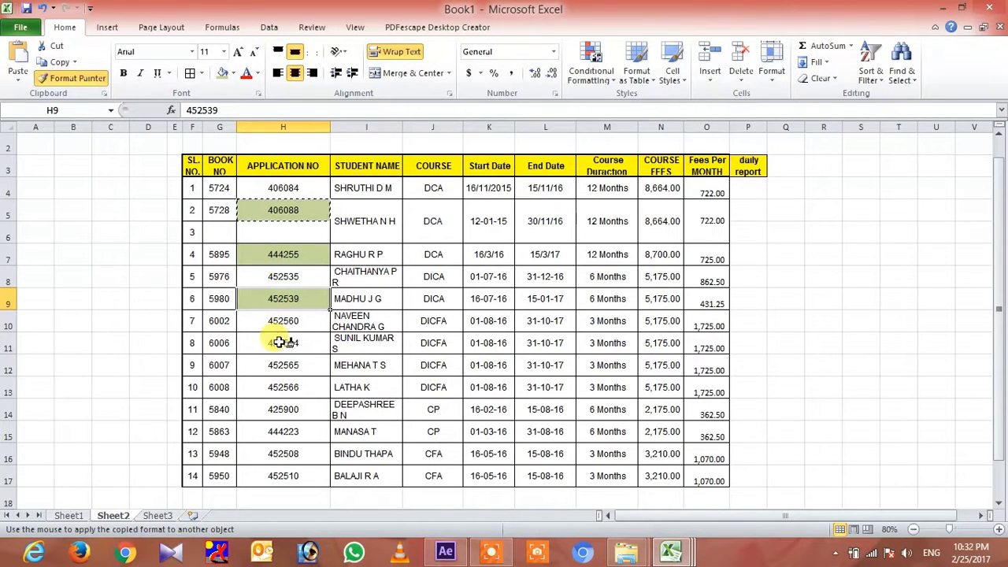
left_click(284, 385)
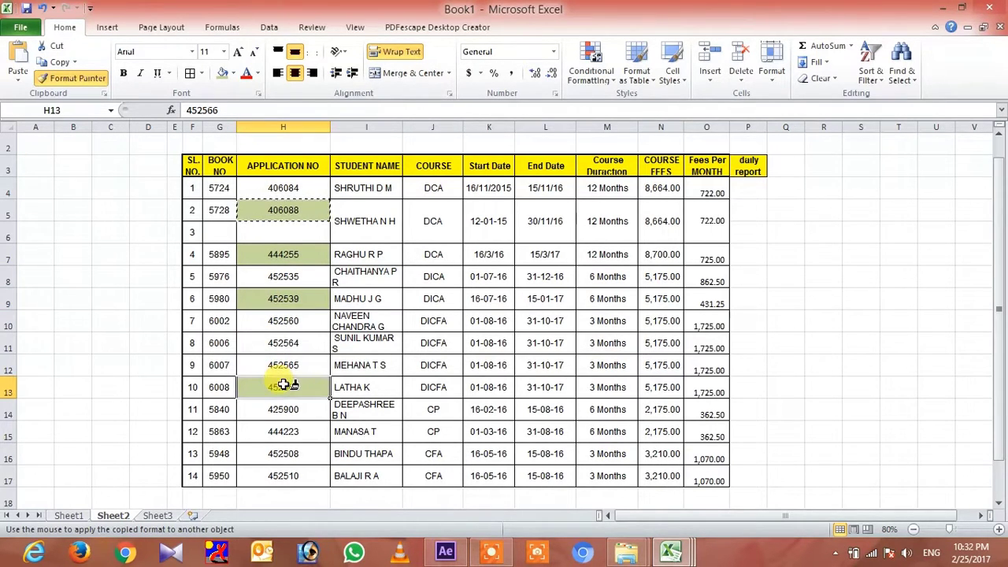
left_click(282, 451)
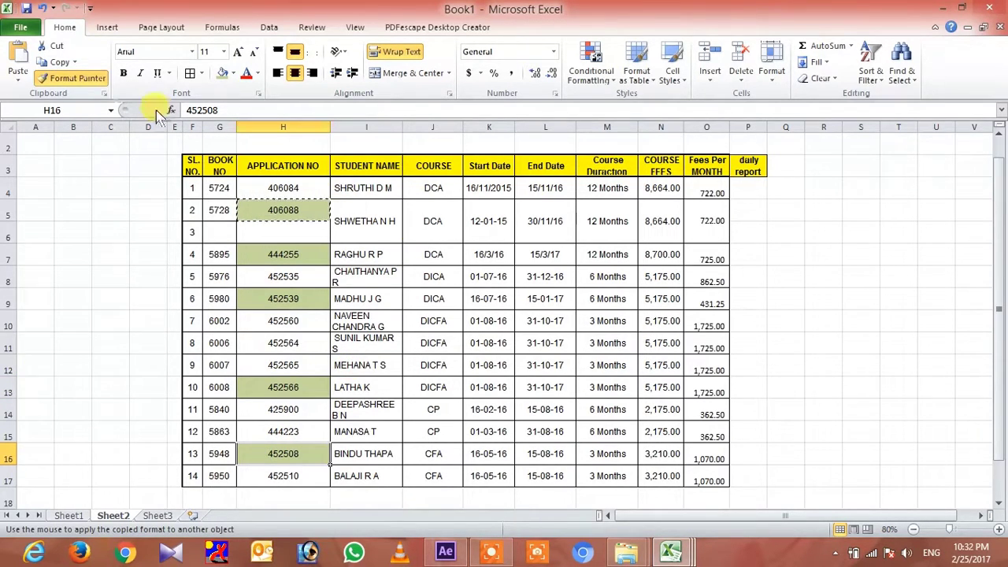
left_click(83, 74)
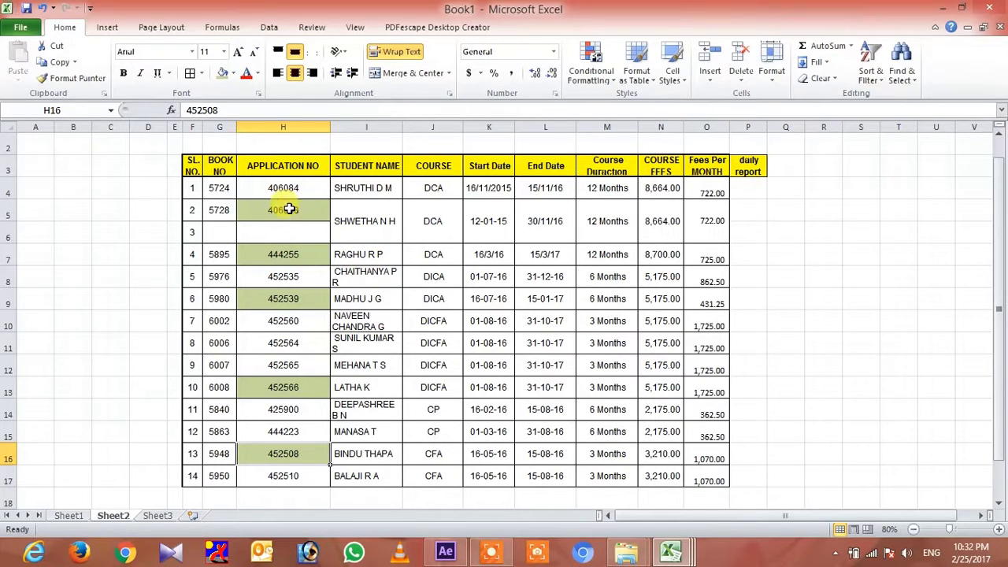
Step: Merge and center H5:H6 around application number 406088
left_click(290, 208)
left_click_drag(290, 209, 285, 232)
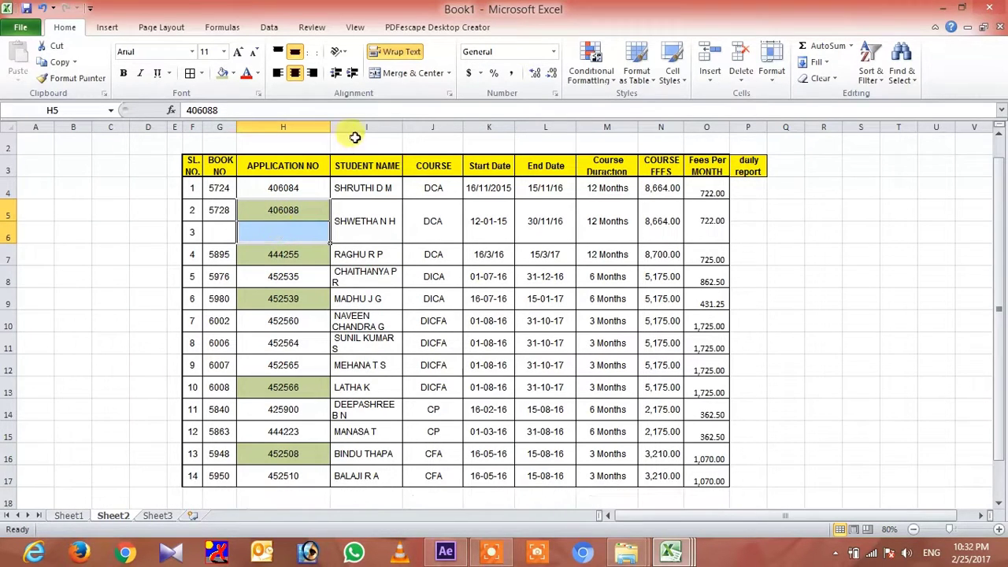
left_click(413, 78)
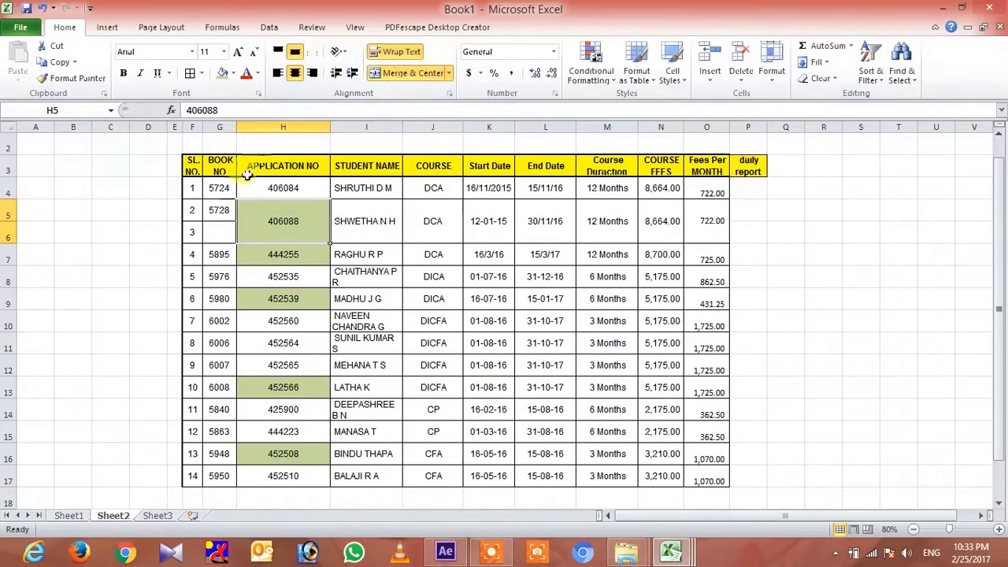
Step: Widen column G for BOOK NO and merge and center G5:G6 holding 5728
left_click(218, 127)
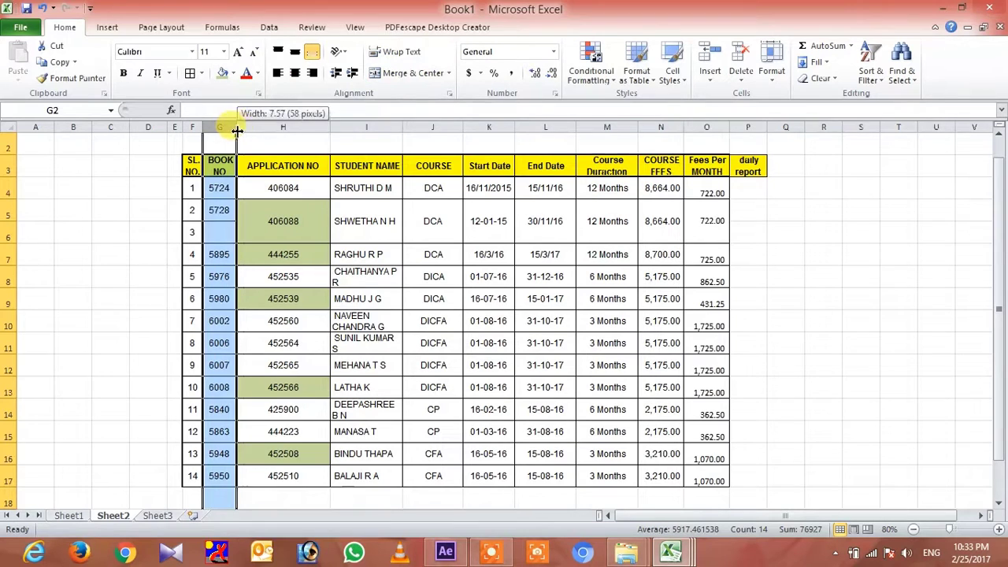
left_click_drag(236, 130, 248, 129)
left_click(226, 214)
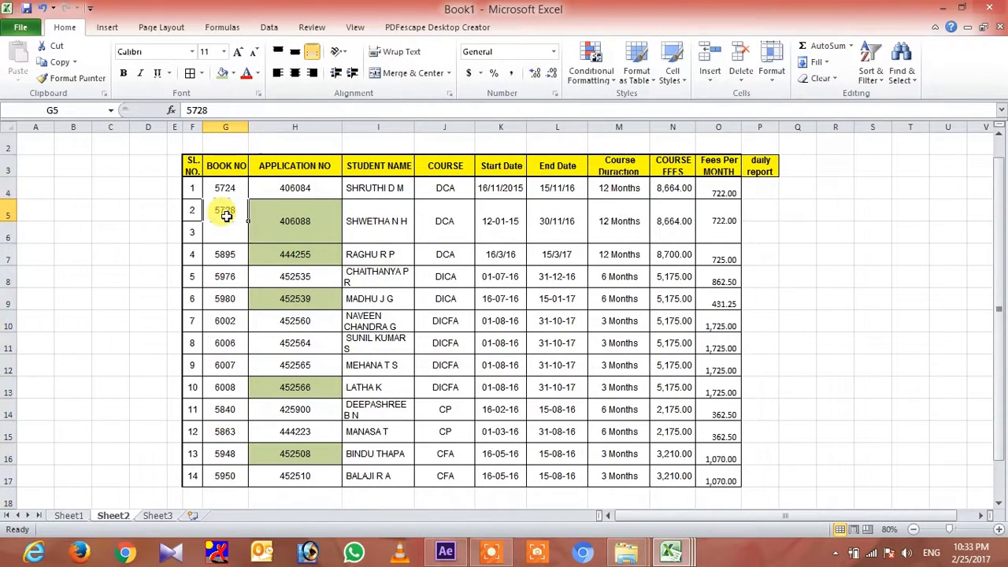
left_click_drag(226, 211, 226, 232)
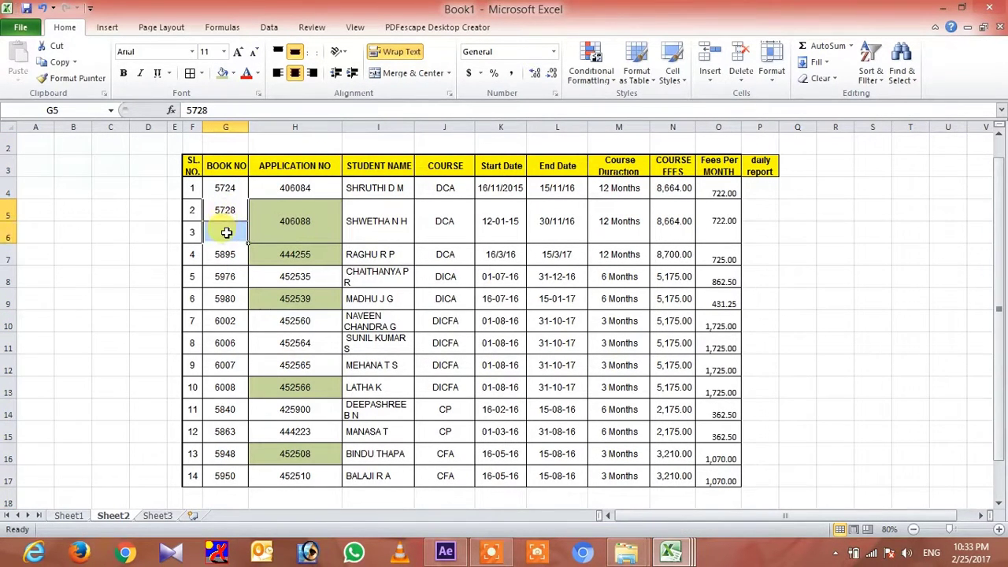
left_click(388, 73)
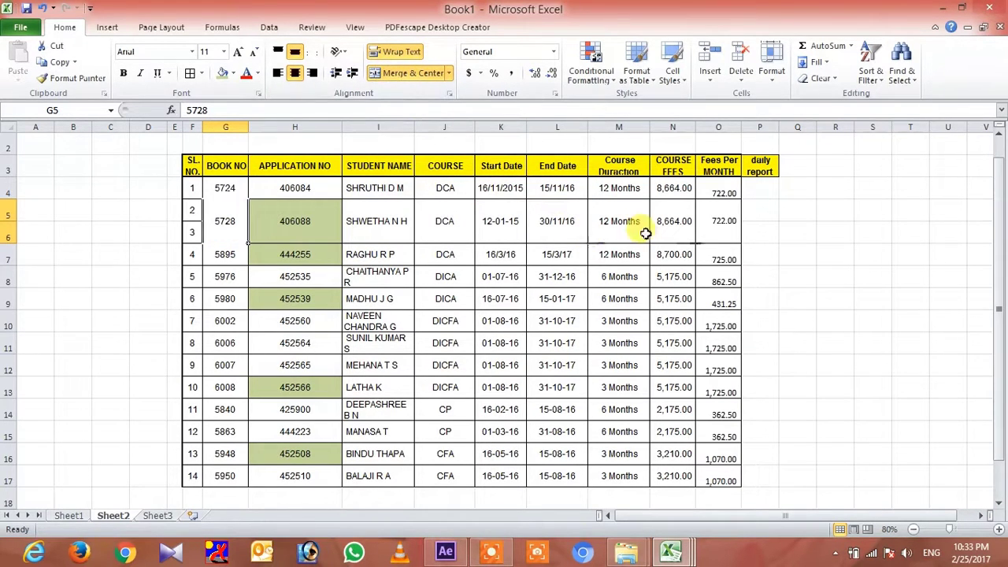
left_click(775, 281)
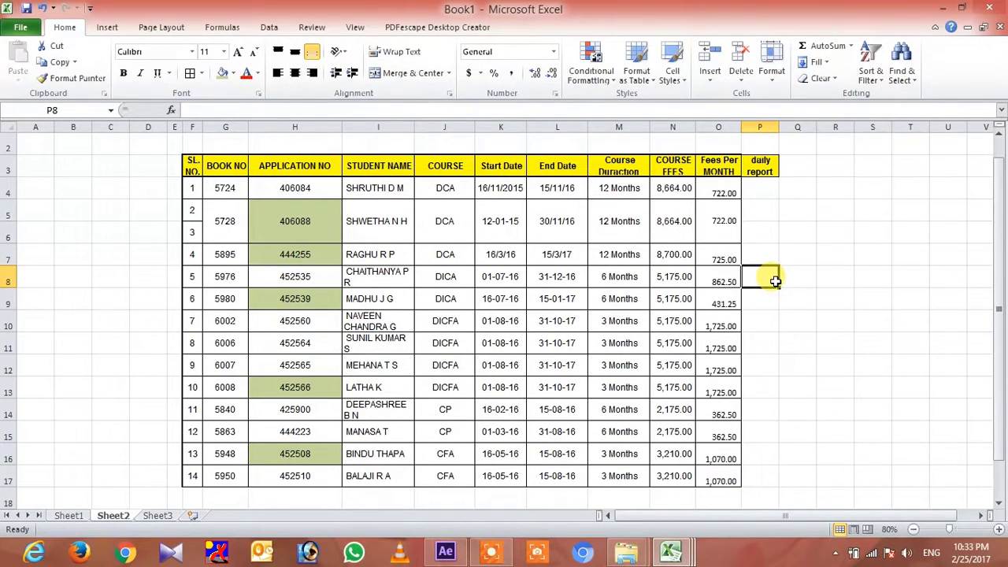